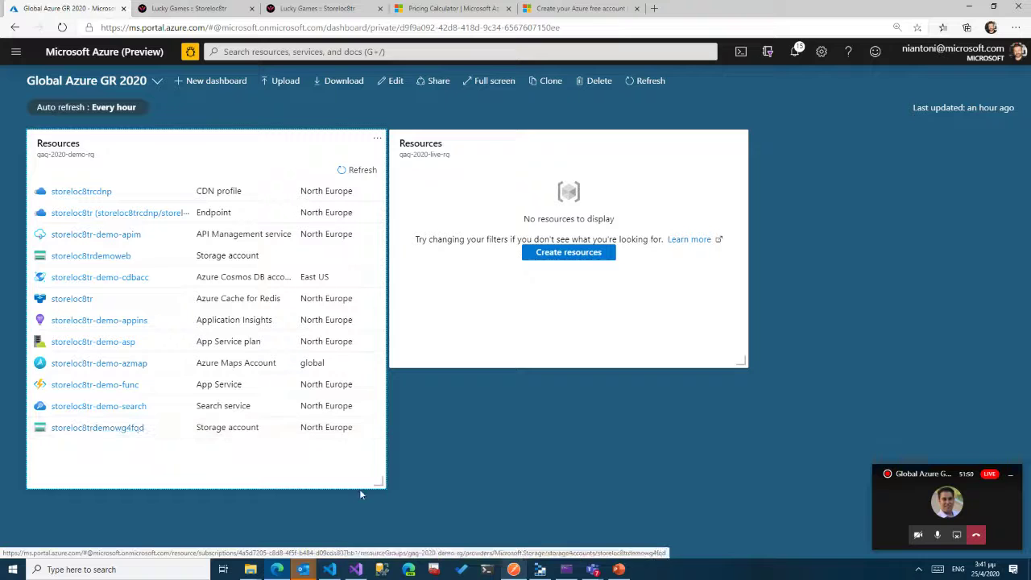
Open the GA-2020-Estimate.xlsx workbook from the GA-2020-Demo folder in File Explorer
click(513, 570)
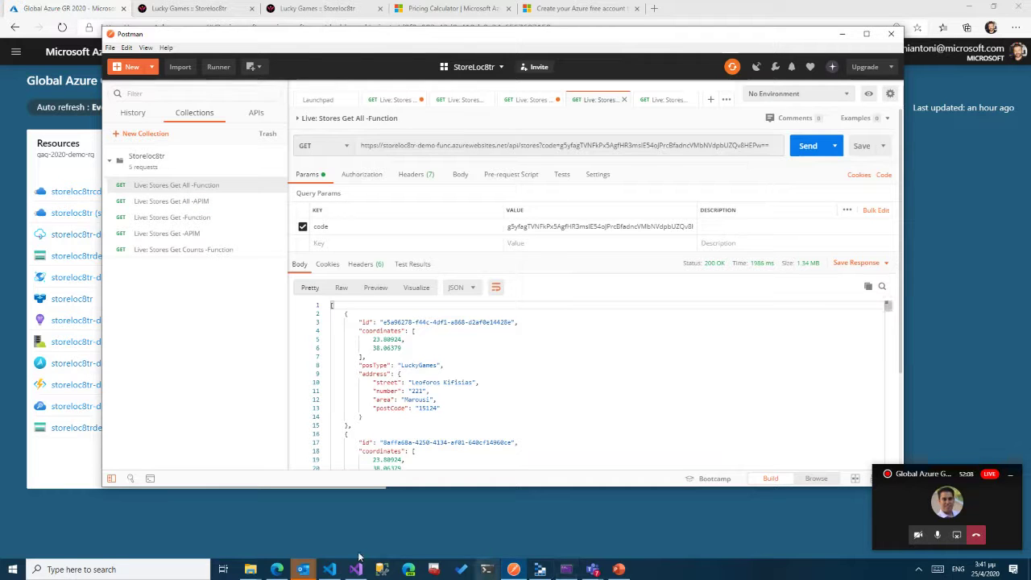
click(252, 568)
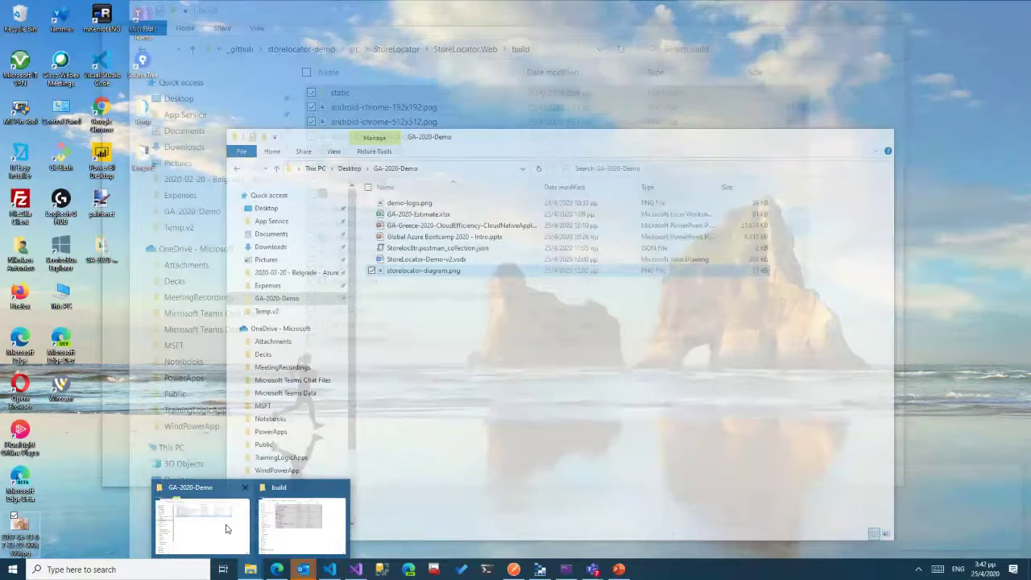
click(202, 523)
double_click(435, 215)
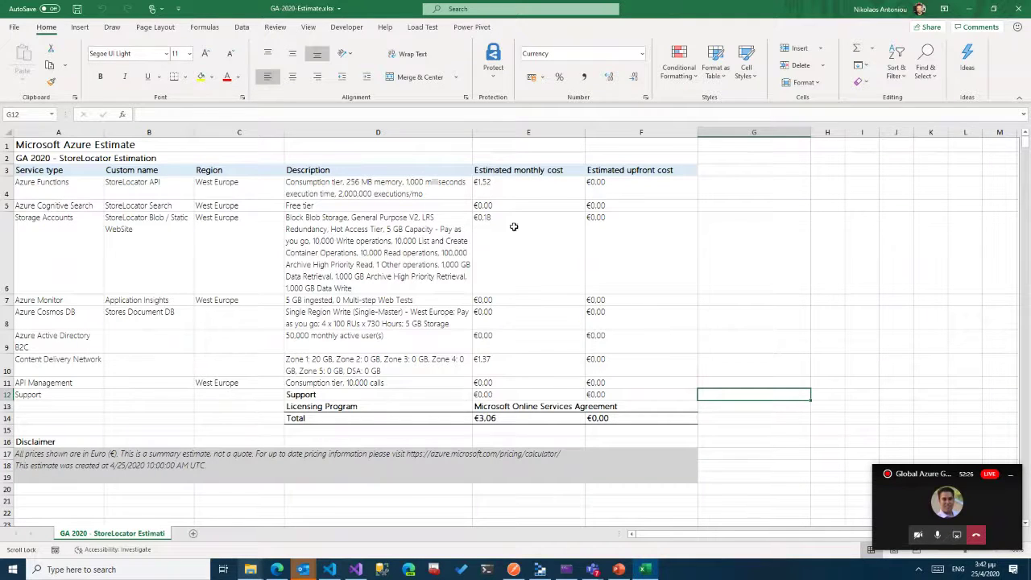
Review the Azure Functions row of the estimate, checking its service type, consumption description and estimated monthly cost
scroll(461, 294, up, 2)
scroll(460, 294, down, 3)
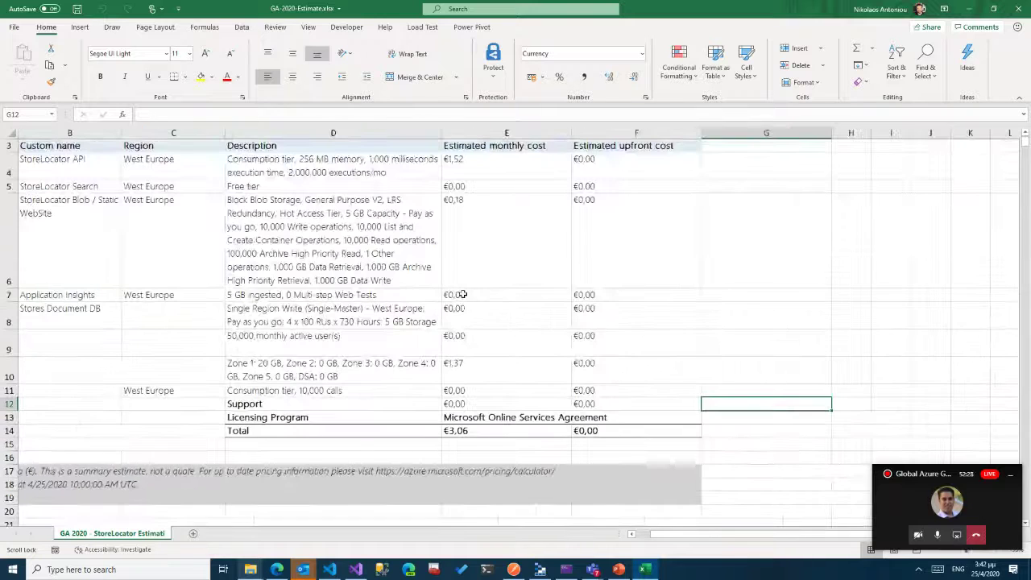
scroll(320, 311, up, 1)
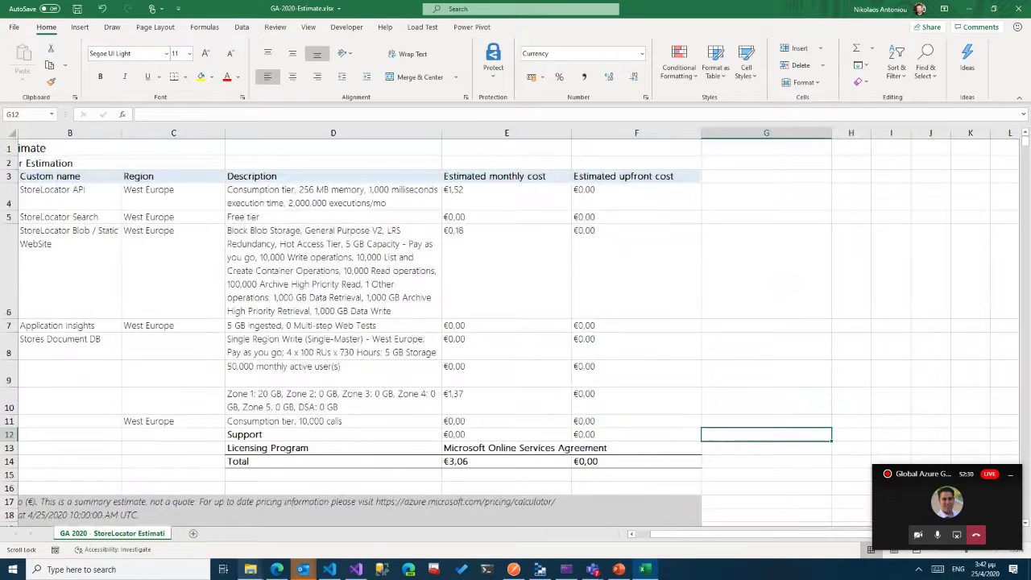
drag(693, 533, 636, 533)
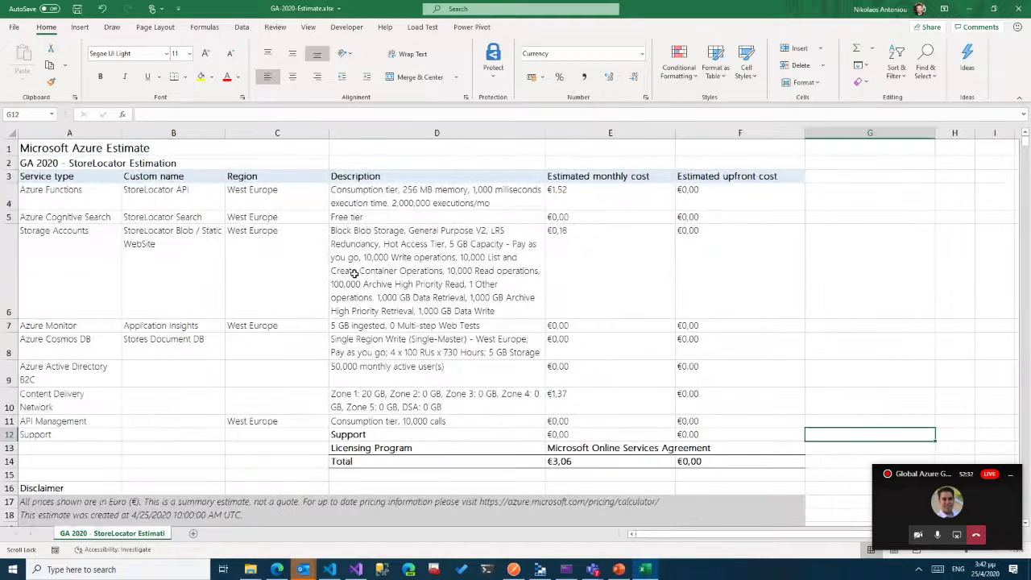
click(42, 186)
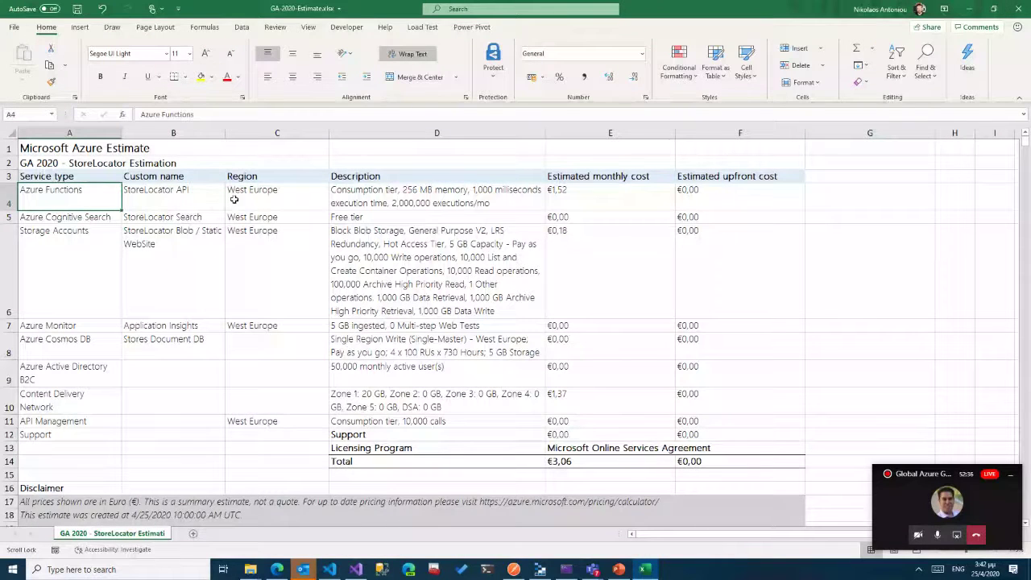
click(413, 201)
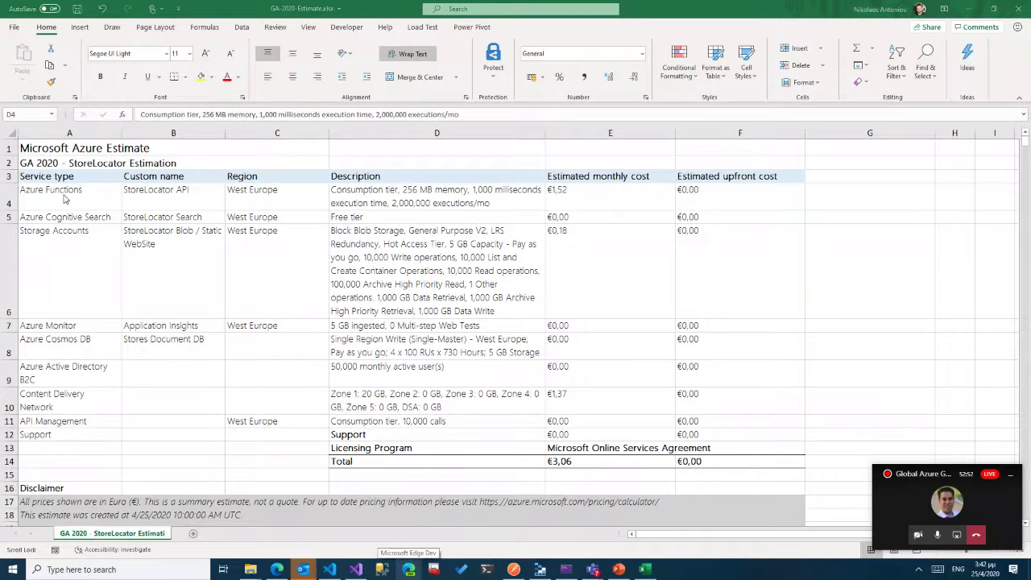
click(442, 199)
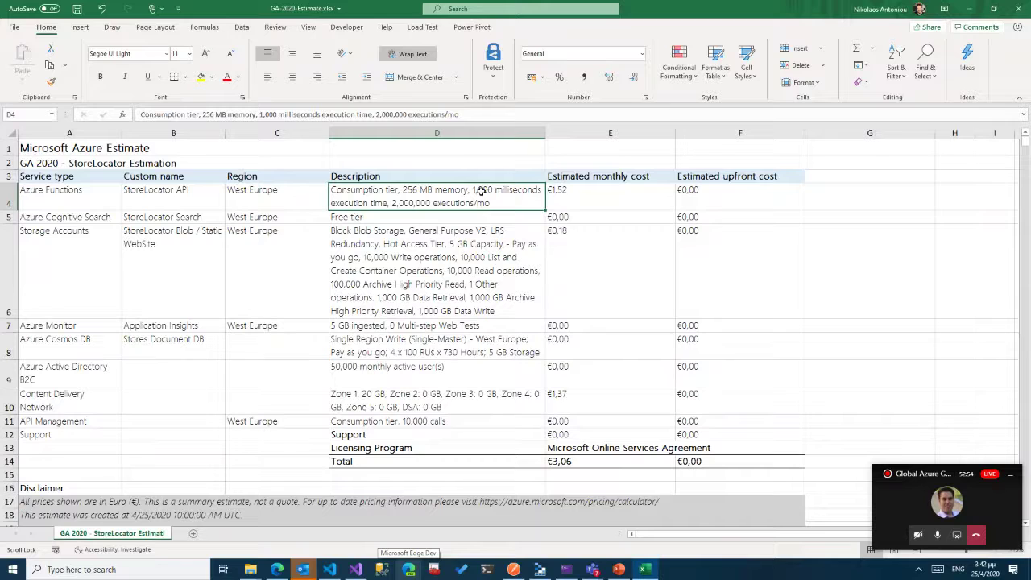
click(568, 194)
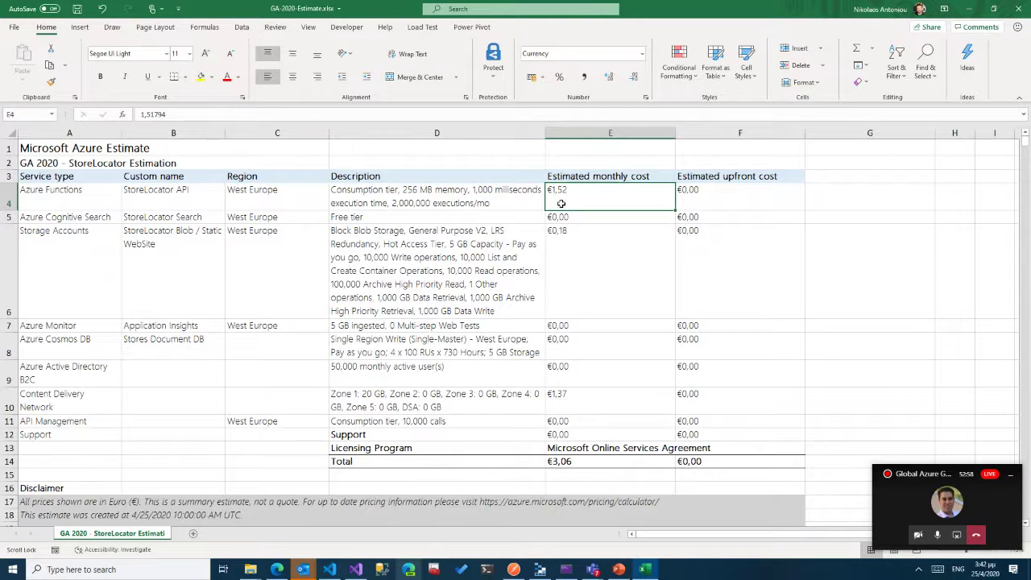
Review the Azure Cognitive Search row across its service type, custom name, region, tier description and estimated costs
click(103, 219)
click(373, 218)
drag(161, 216, 103, 214)
click(103, 214)
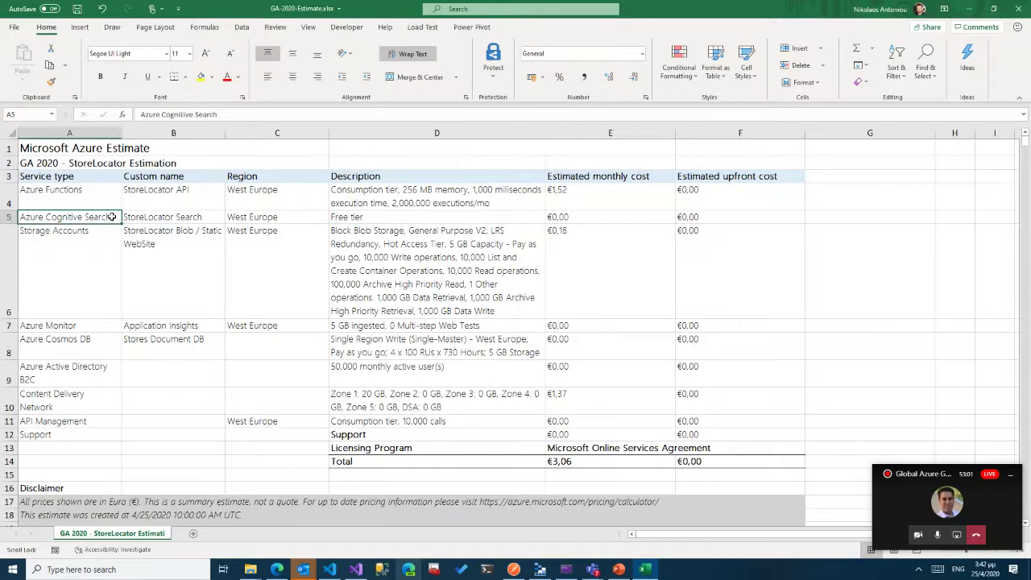
click(404, 219)
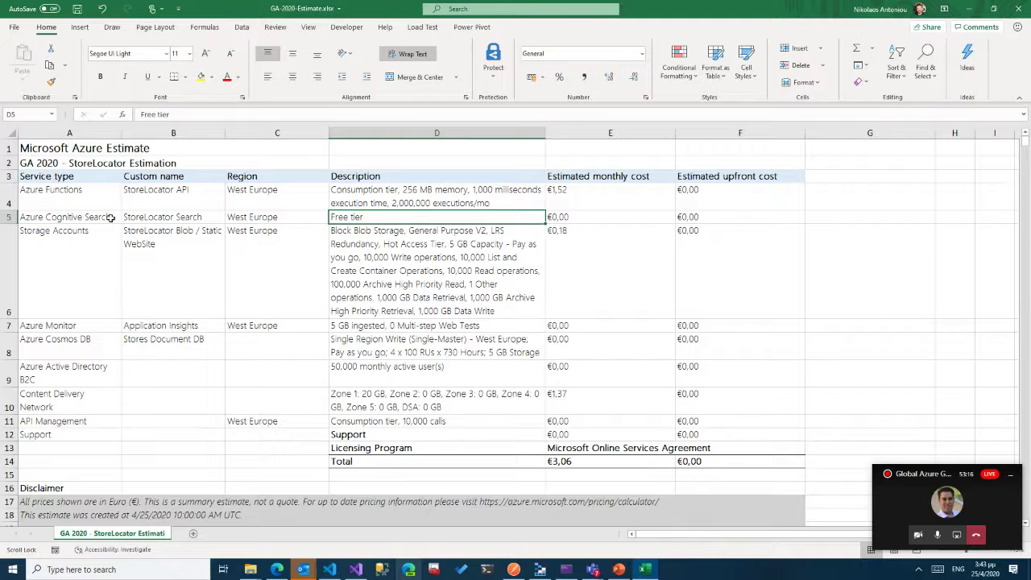
click(82, 218)
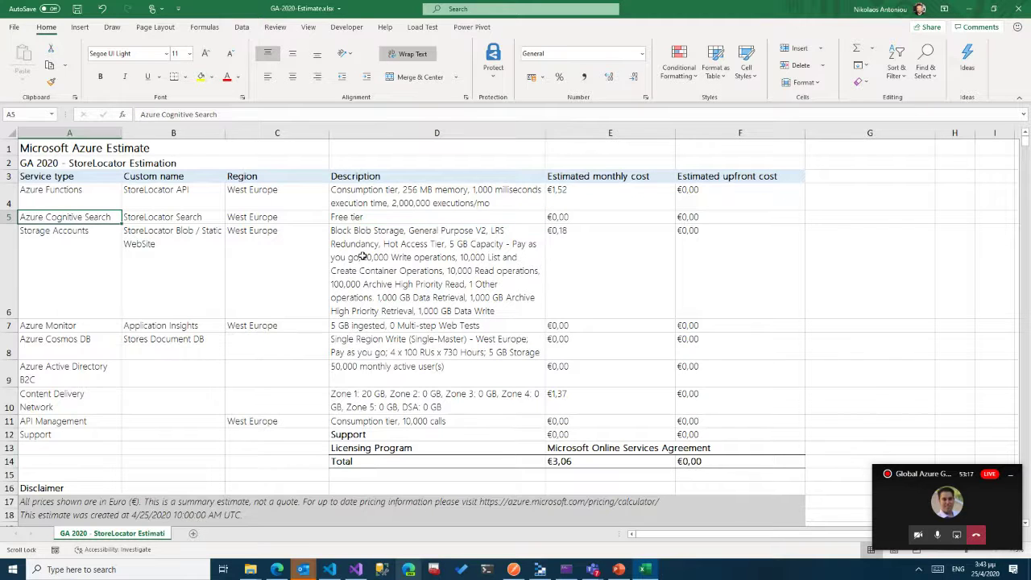
click(701, 218)
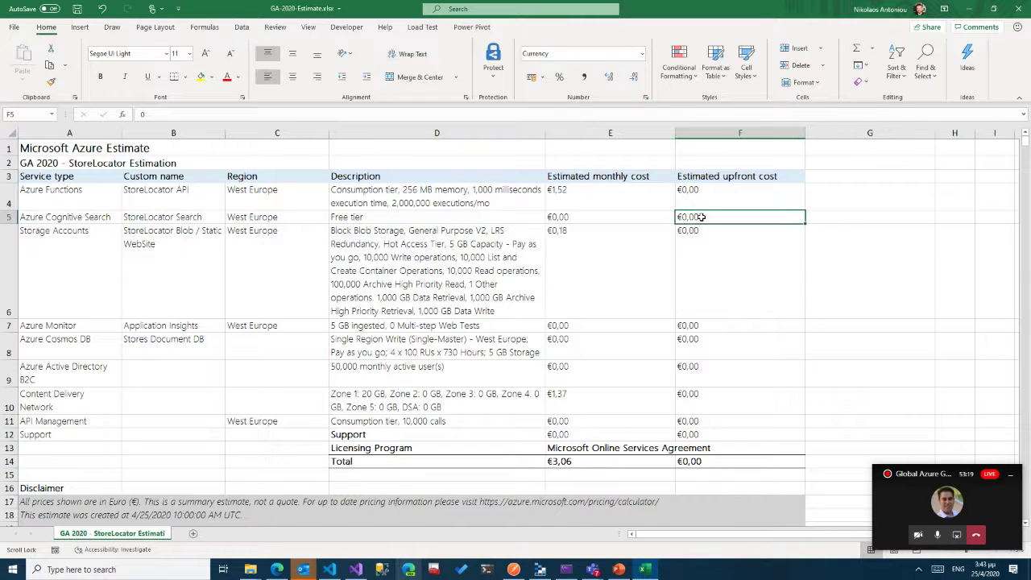
click(242, 219)
click(103, 217)
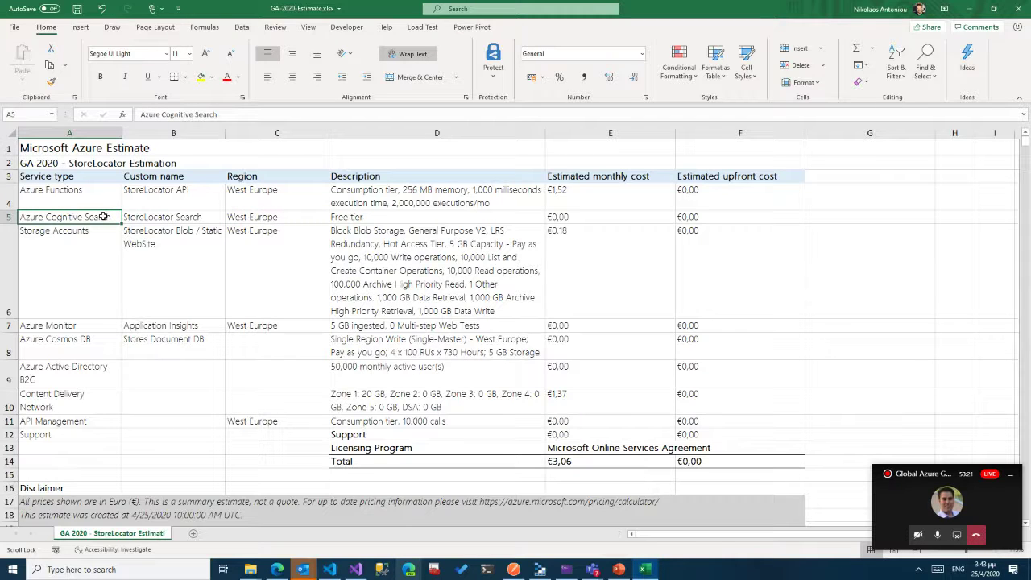
click(161, 218)
click(247, 221)
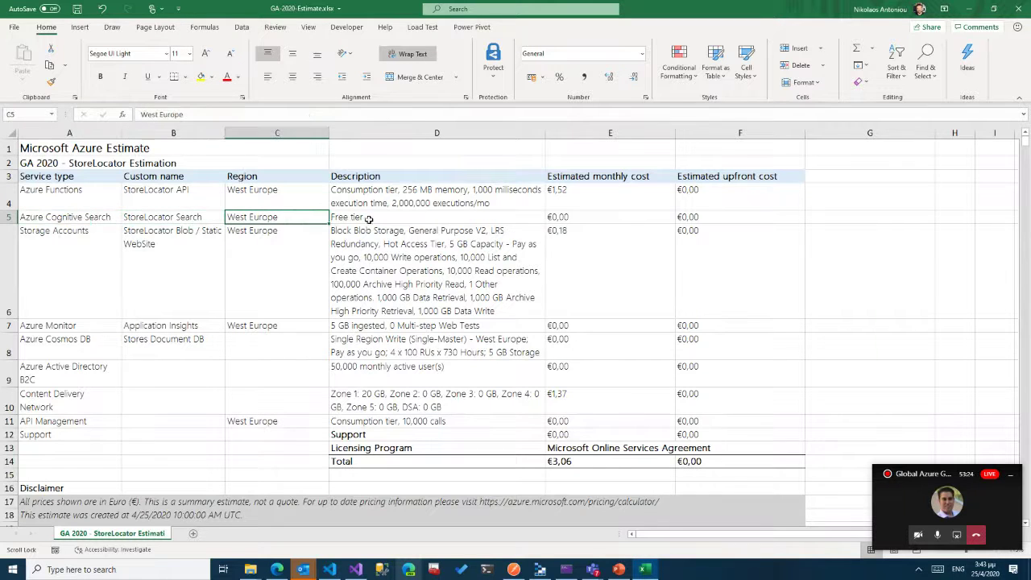
click(369, 221)
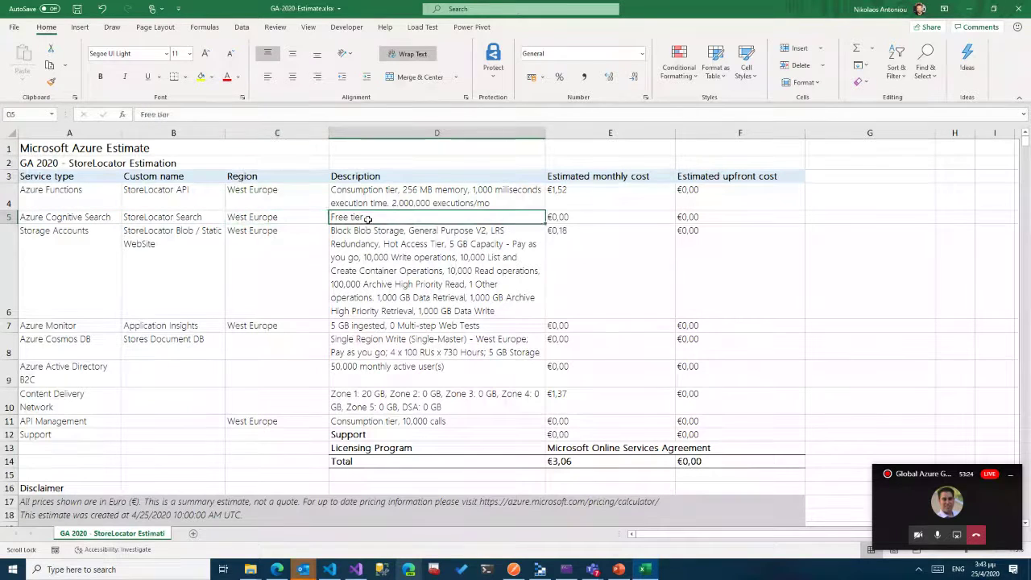
click(50, 217)
Review the Storage Accounts row, checking its service type, usage description and estimated monthly cost
click(77, 274)
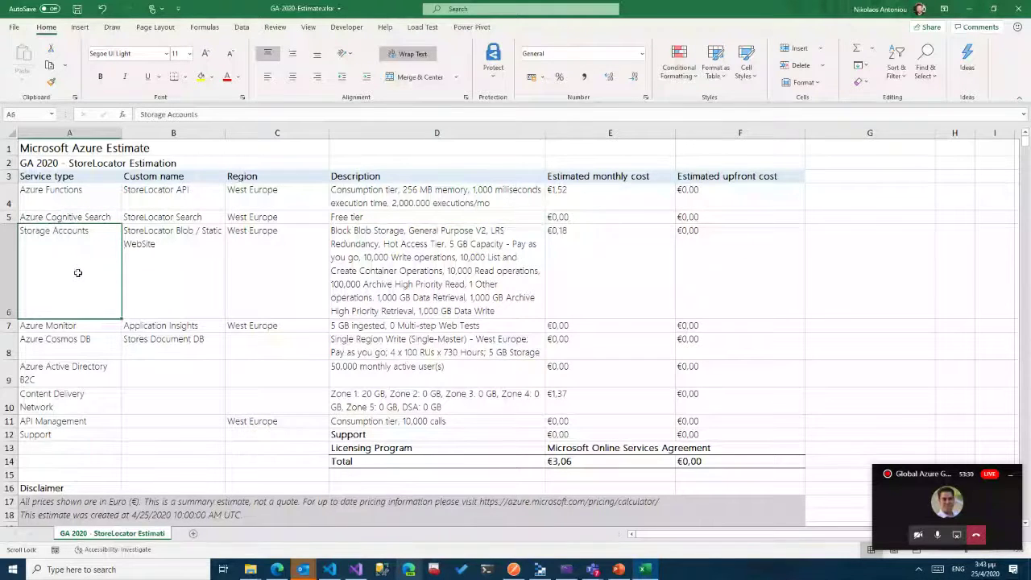
click(424, 292)
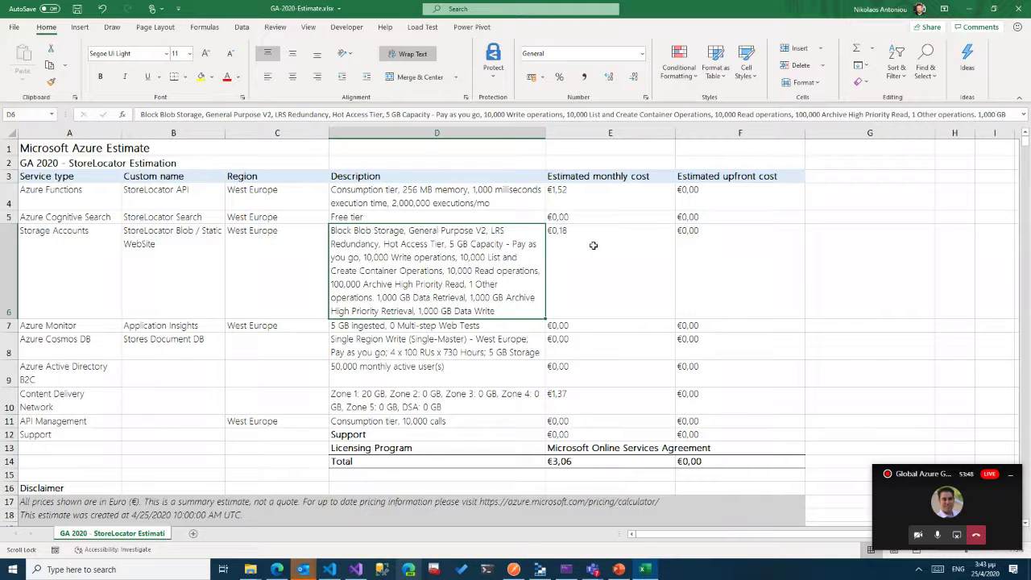
click(570, 297)
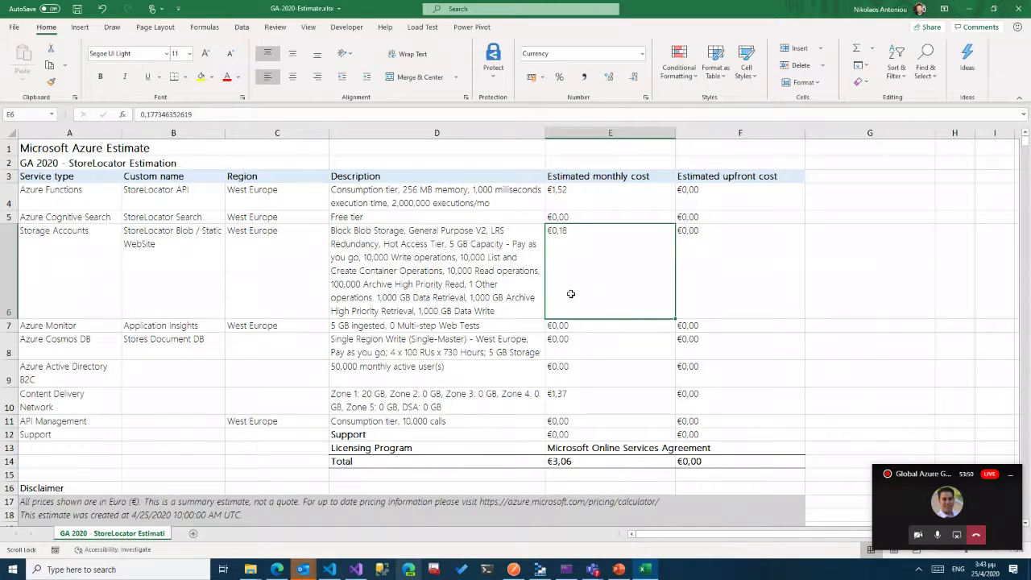
Review the Azure Monitor row, checking its custom name, ingestion description and estimated monthly and upfront costs
click(103, 324)
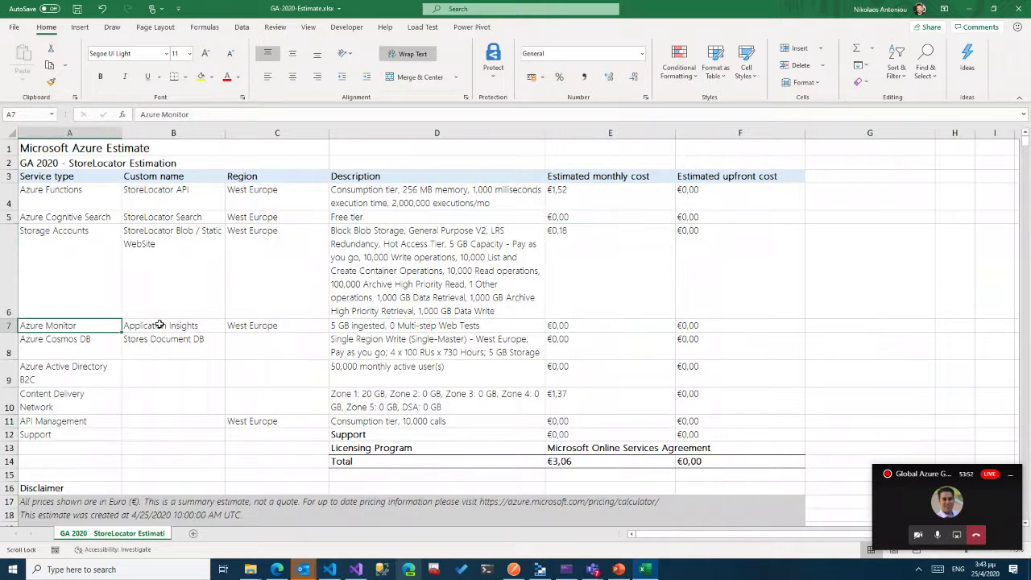
click(193, 326)
click(403, 323)
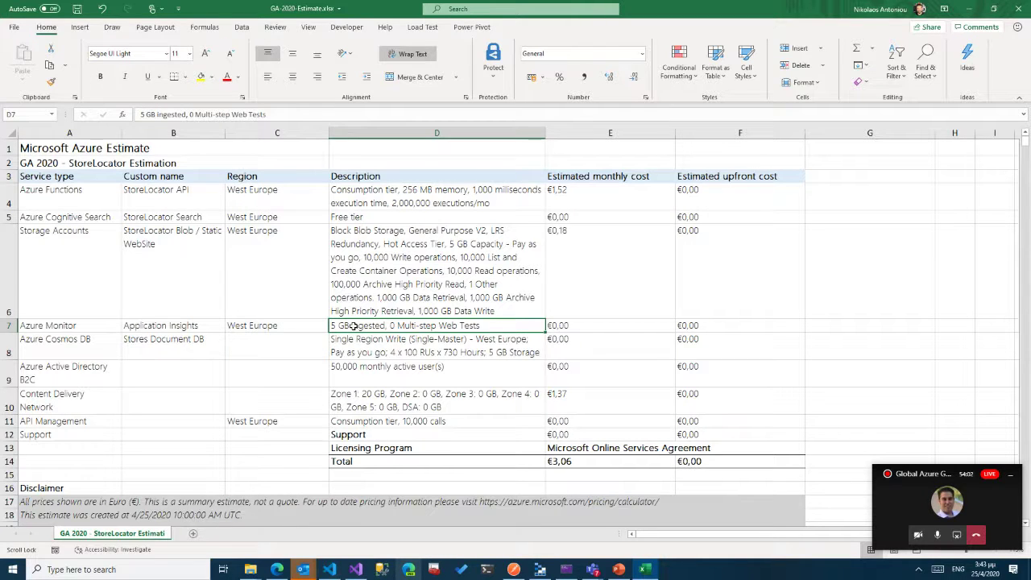
click(612, 329)
click(702, 329)
click(653, 327)
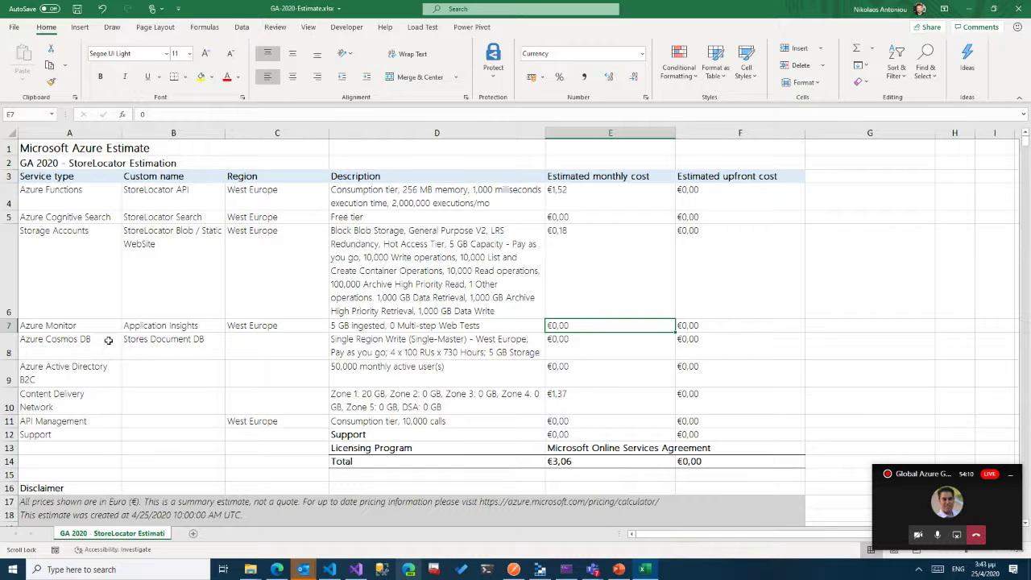
Review the Azure Cosmos DB row, checking its throughput and storage description and its estimated monthly cost
click(85, 349)
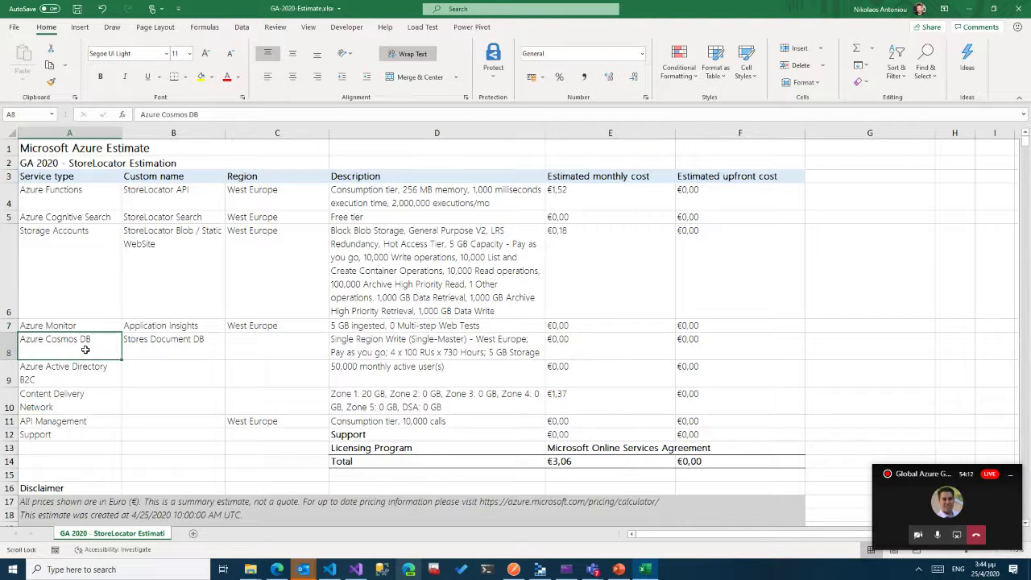
click(452, 346)
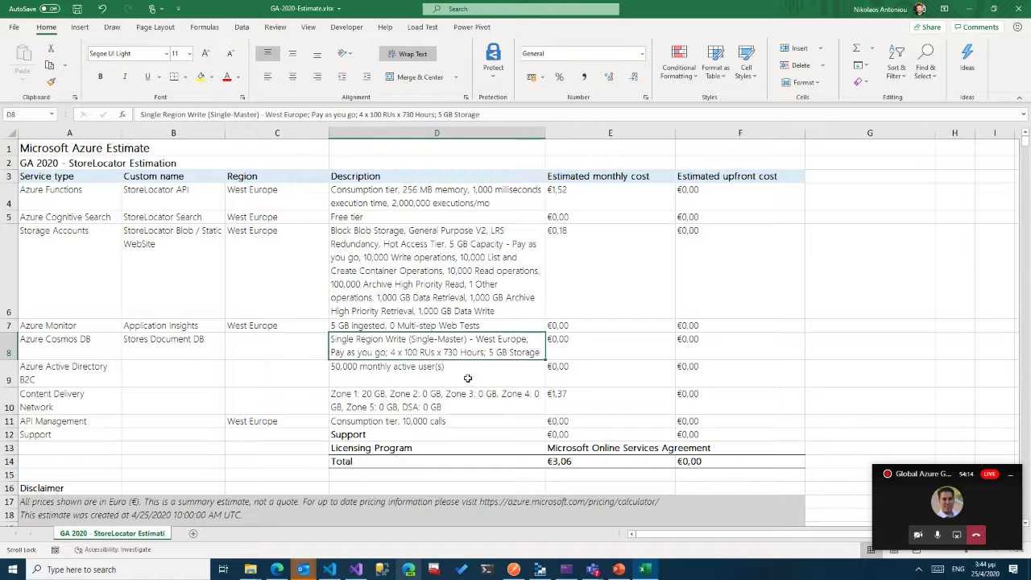
click(78, 340)
click(539, 343)
key(Tab)
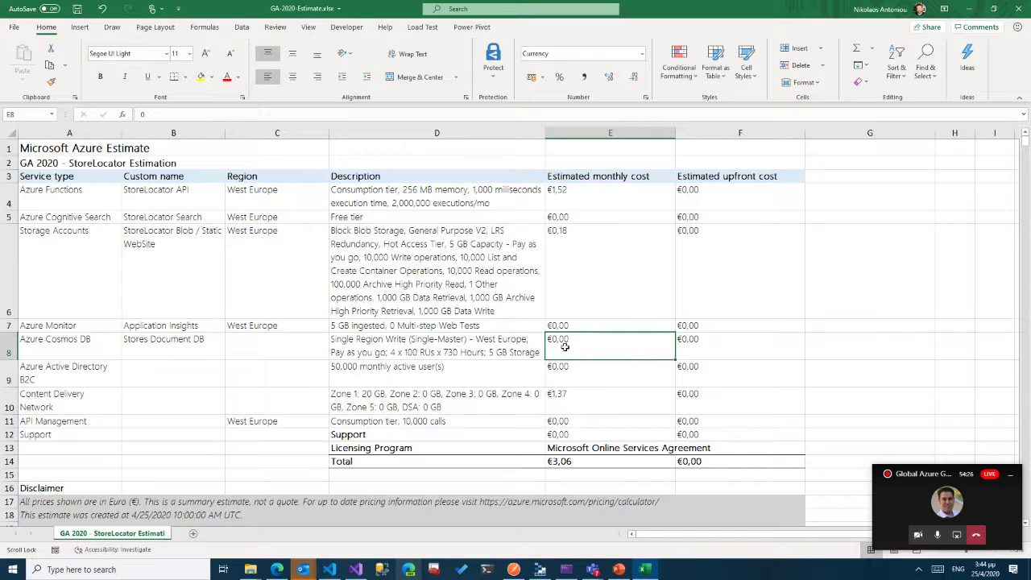
Review the Azure Active Directory B2C row, checking its active-user description and estimated monthly and upfront costs
click(115, 377)
click(387, 367)
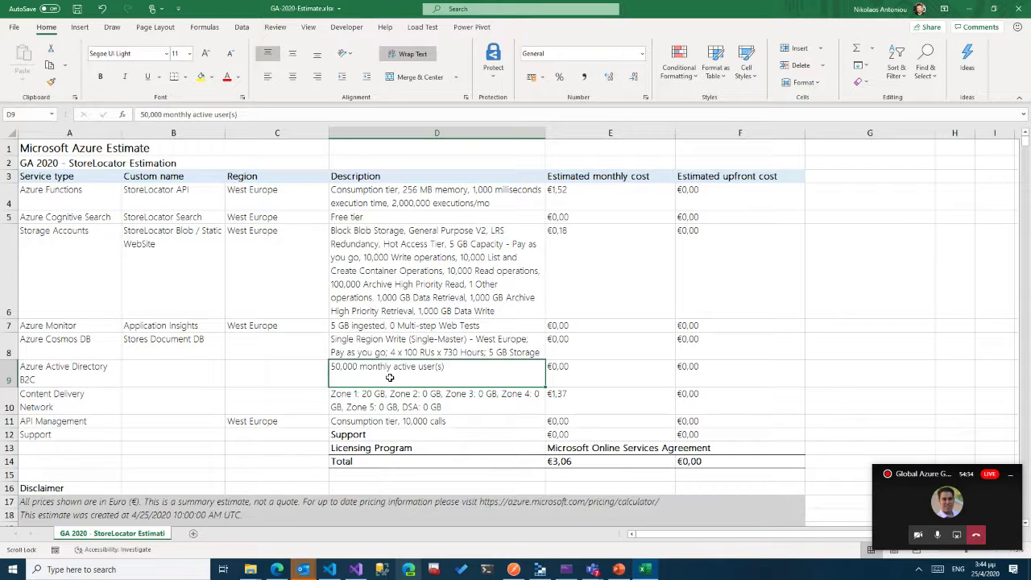
click(609, 366)
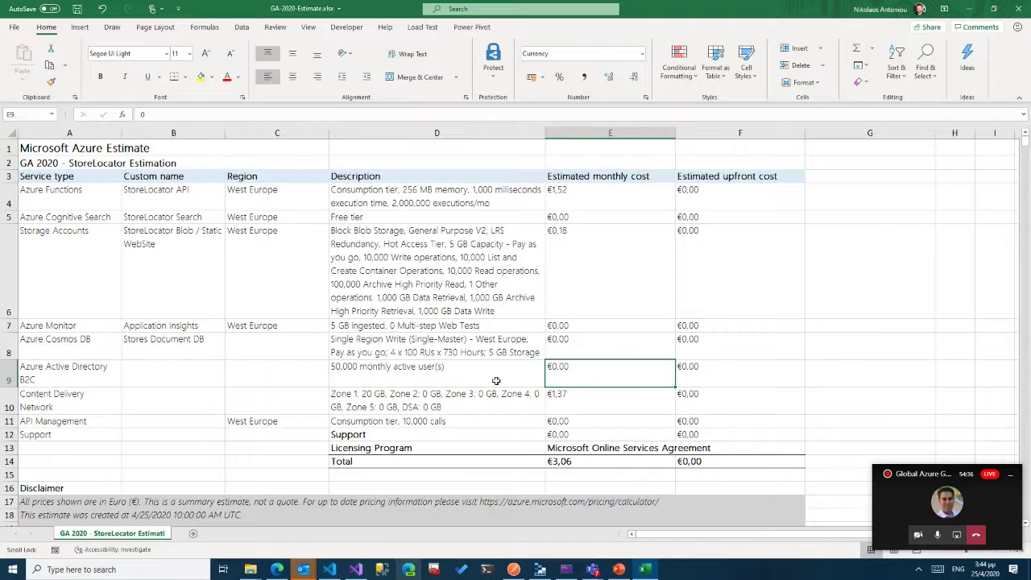
click(372, 378)
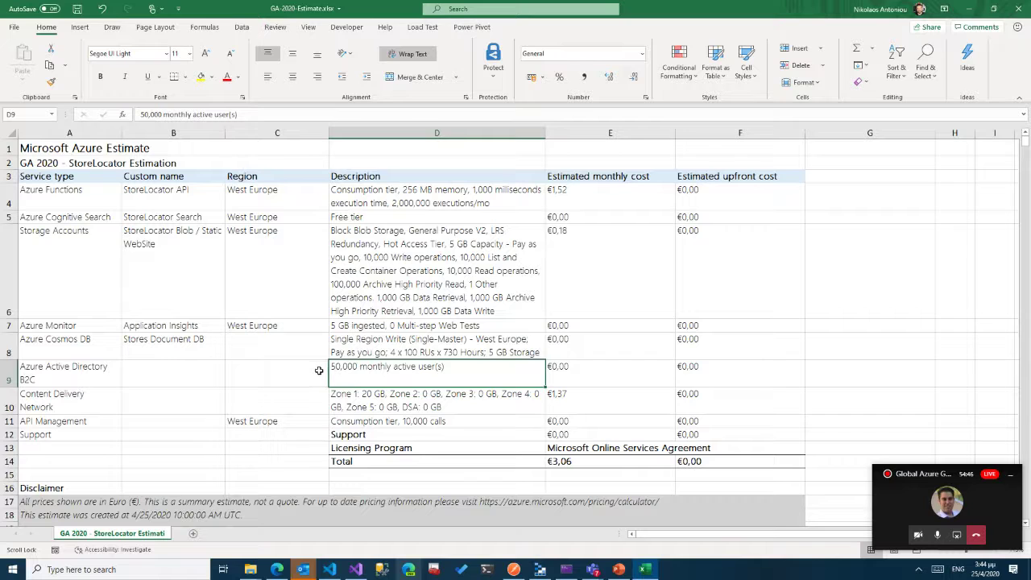
drag(77, 369, 442, 364)
click(441, 367)
click(662, 364)
click(708, 367)
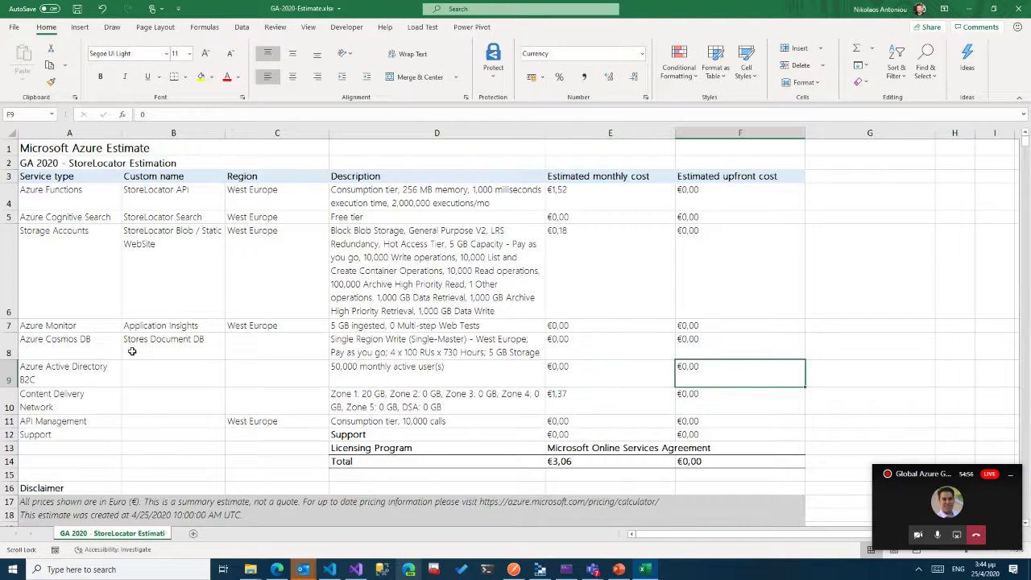
Review the Content Delivery Network row, checking its zone traffic description and estimated monthly cost
click(64, 409)
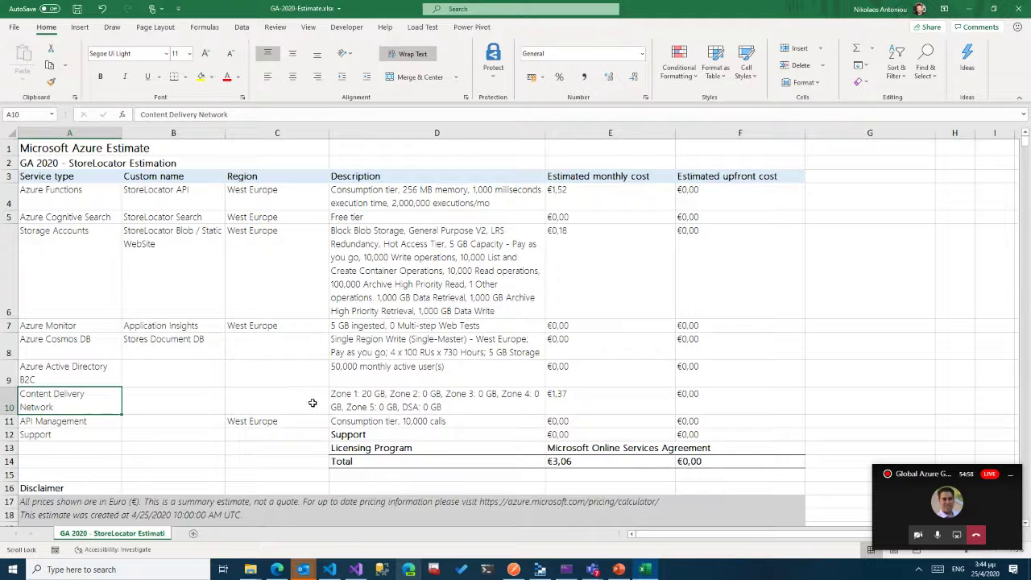
click(361, 405)
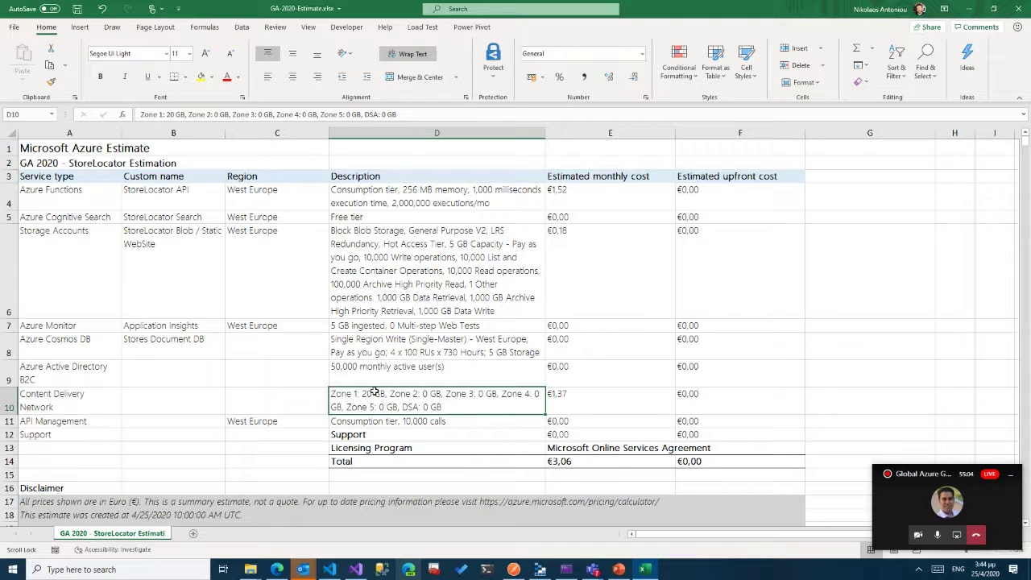
click(588, 401)
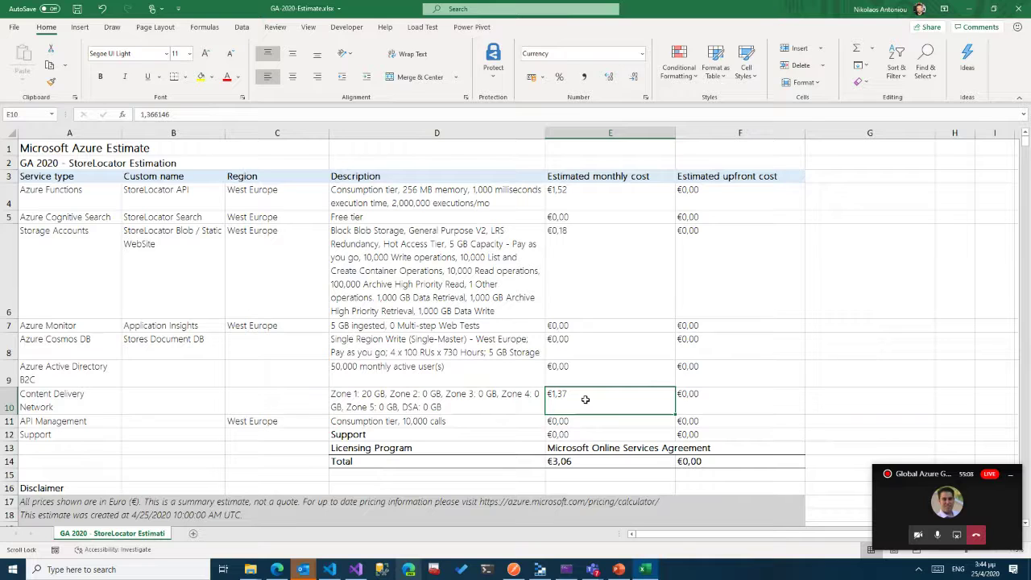
Review the API Management row, checking its consumption tier description and estimated monthly cost
click(105, 419)
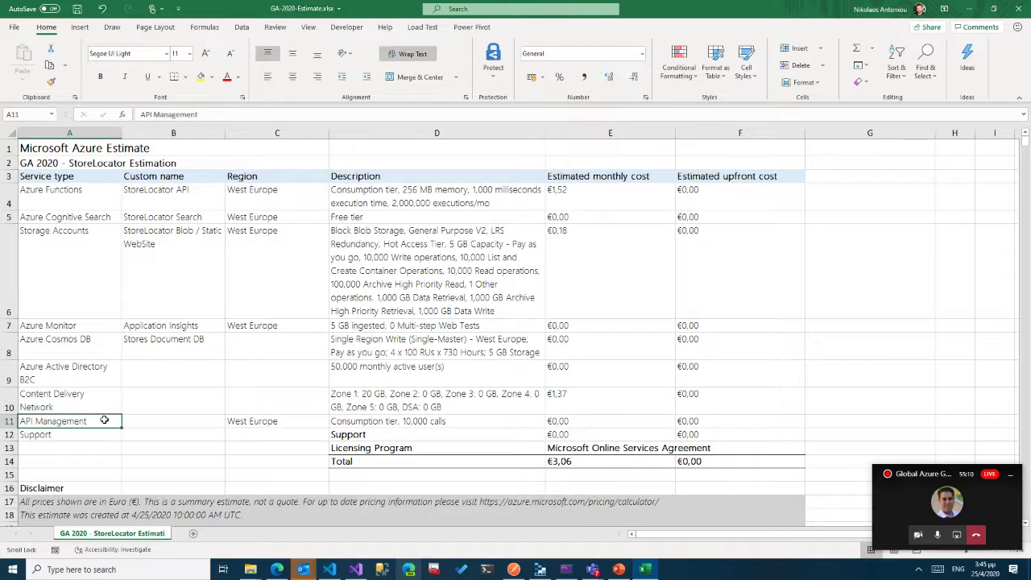
click(333, 425)
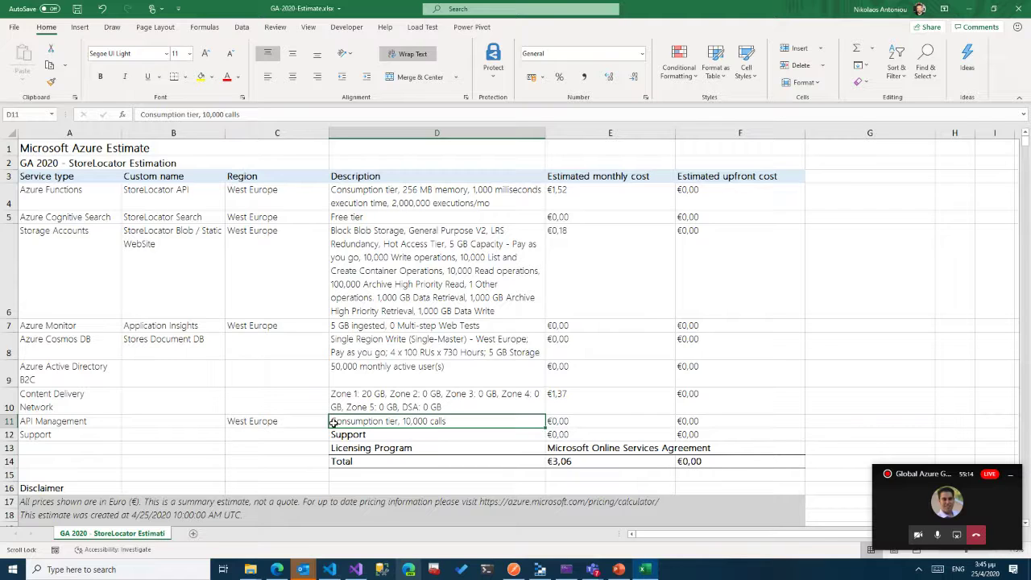
click(575, 432)
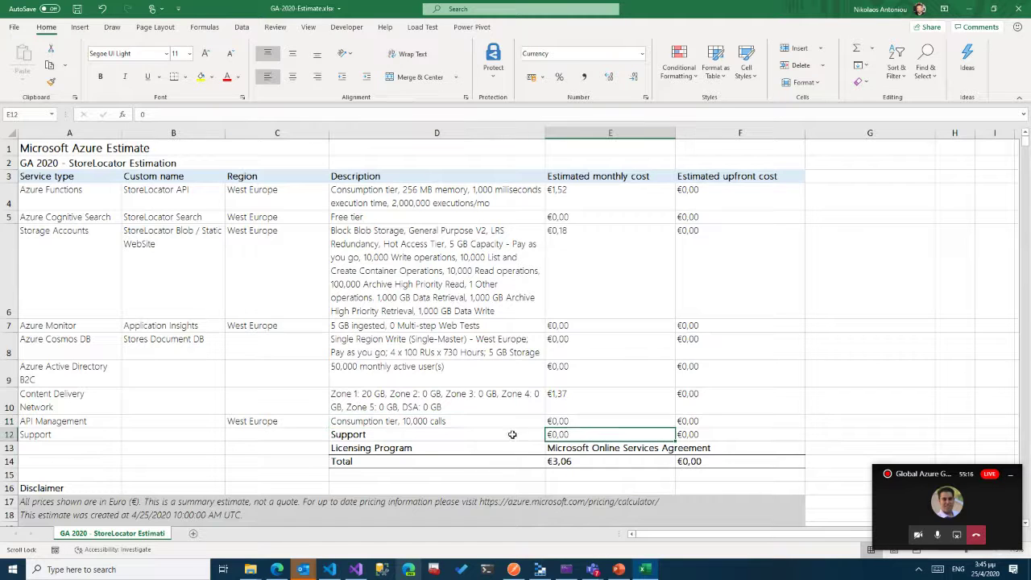
click(597, 424)
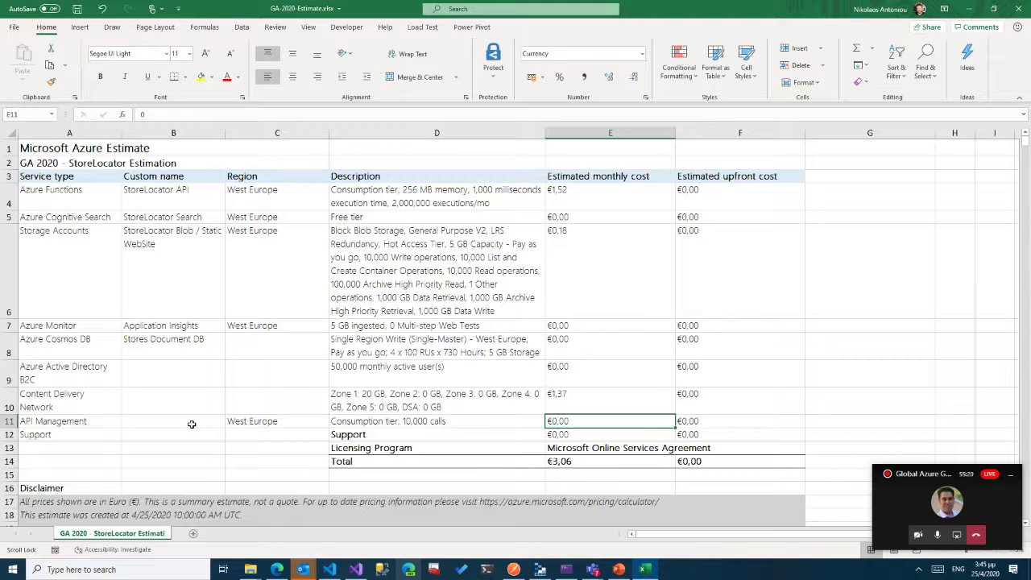
Review the Support row and check the total estimated monthly cost of the whole solution
click(87, 433)
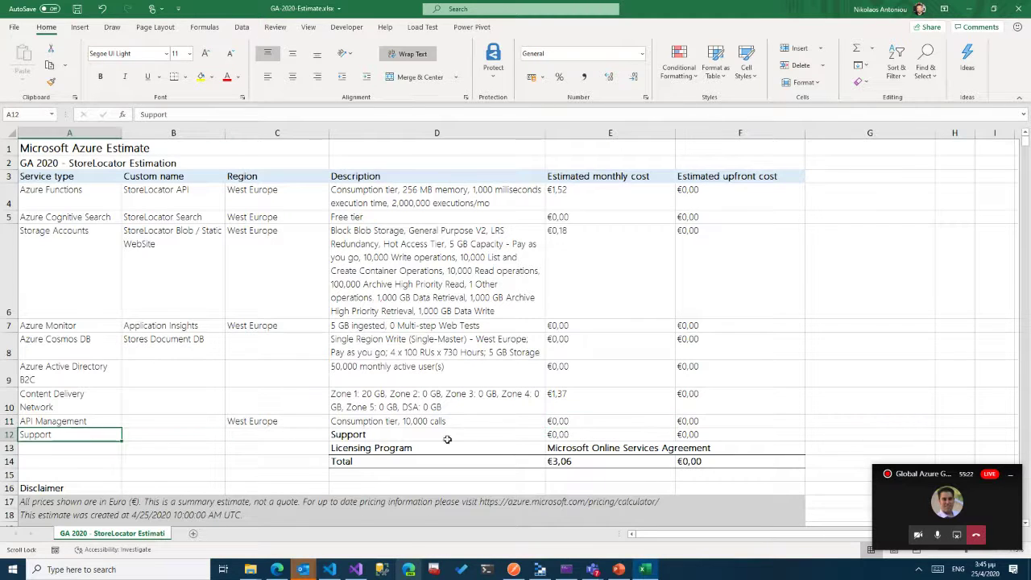
click(568, 465)
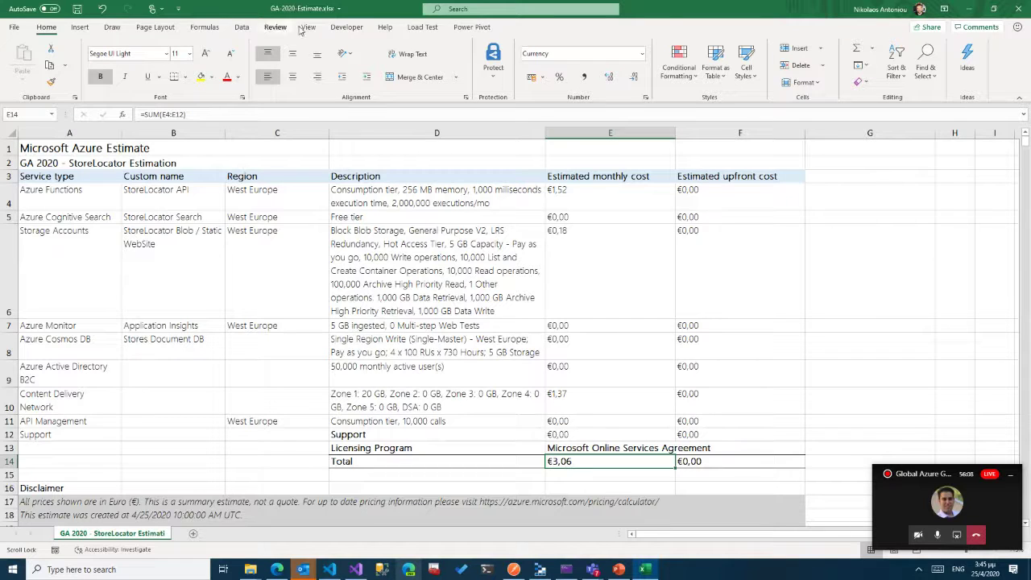
Switch from the Excel estimate to the Global Azure GR 2020 dashboard in the Azure portal and move the meeting window off it
drag(374, 14, 583, 70)
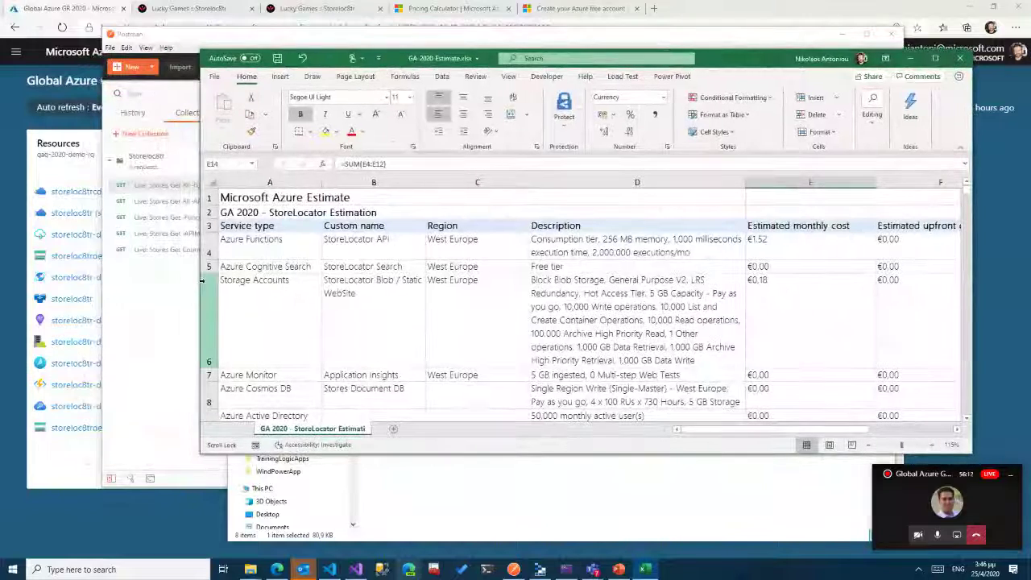
click(137, 322)
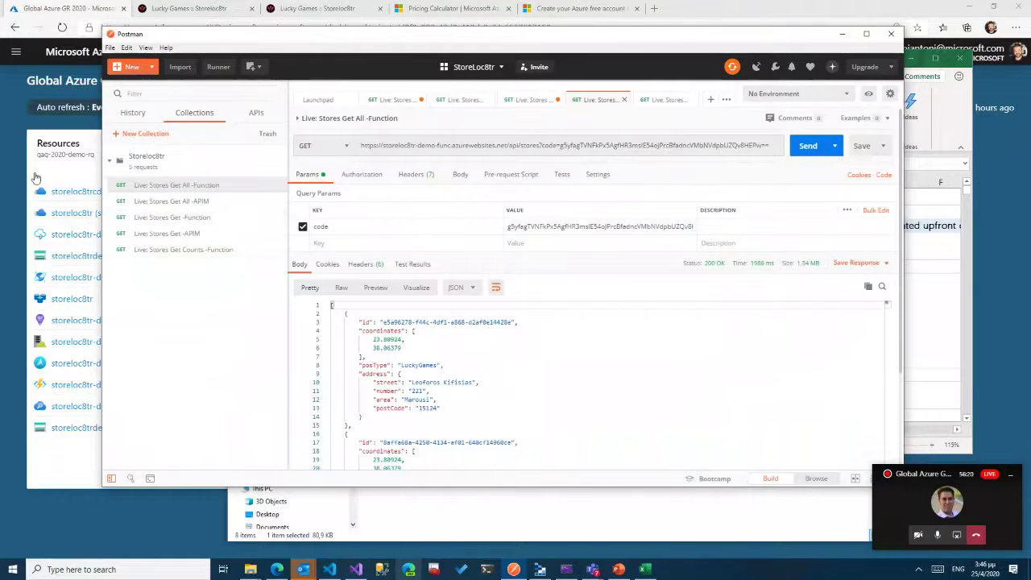
click(70, 127)
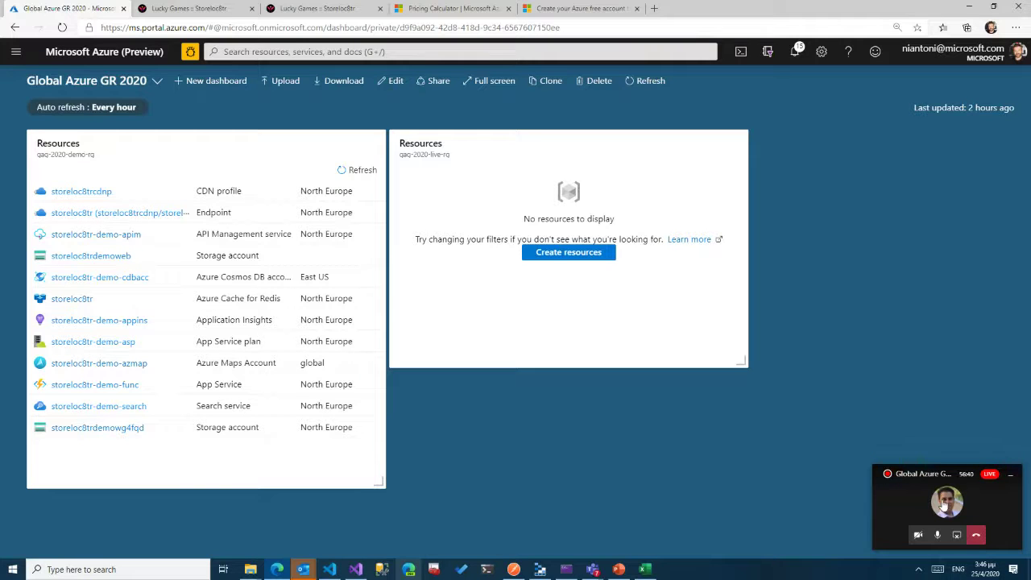
drag(927, 476, 918, 12)
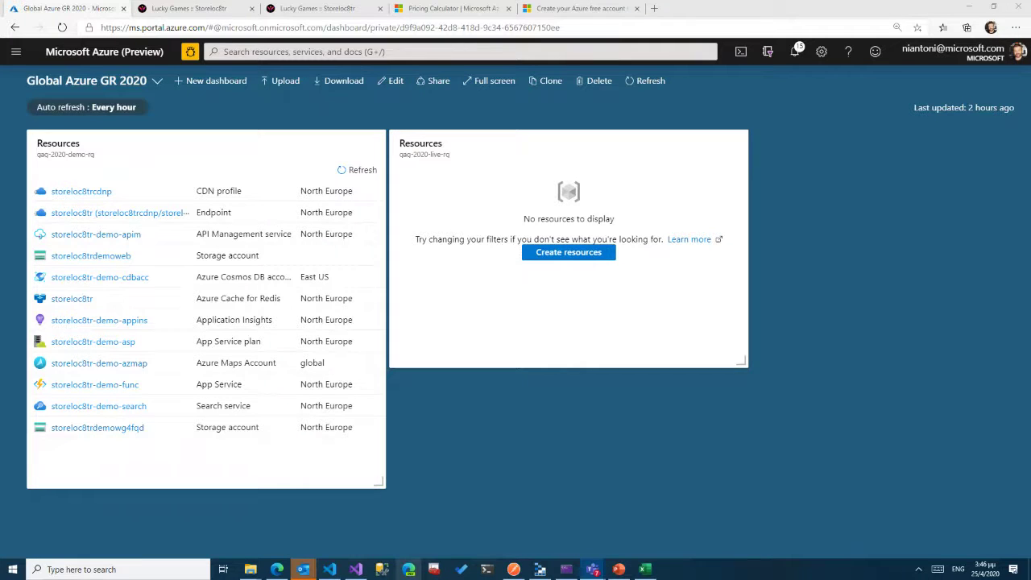